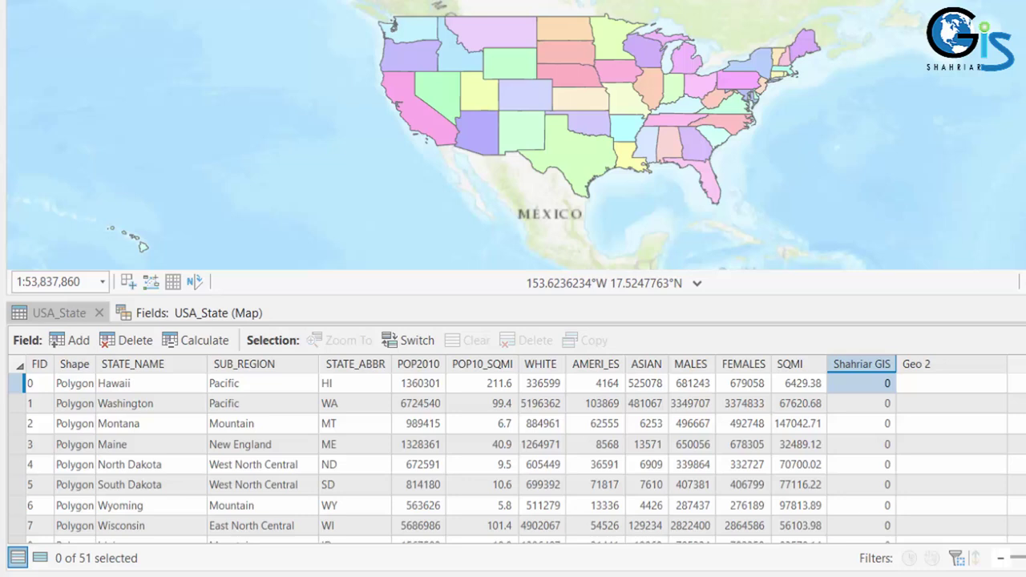
Select the Hawaii row by its row header in the USA_State attribute table
{"action": "left_click", "coordinate": [18, 383]}
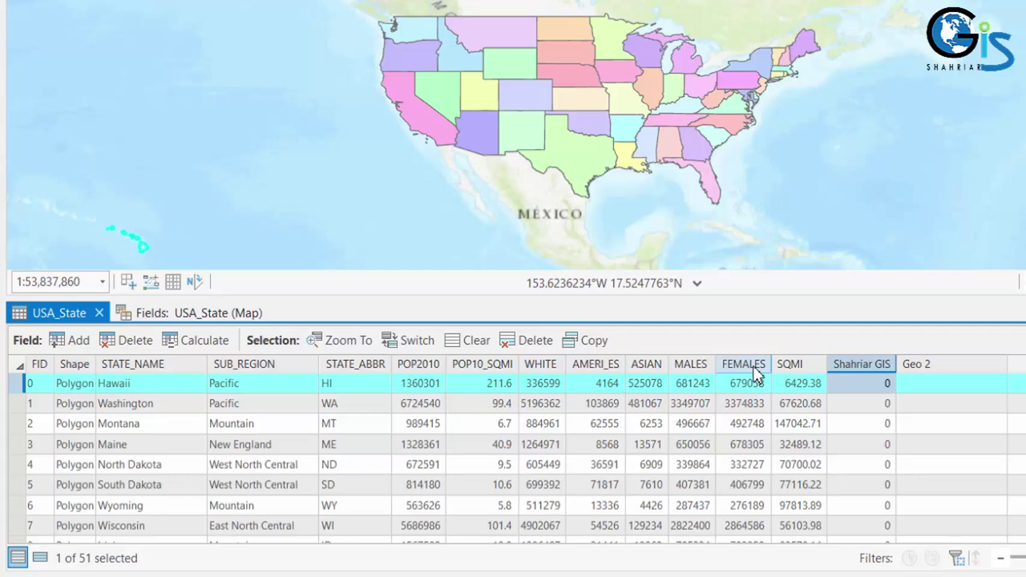
{"action": "mouse_move", "coordinate": [160, 364]}
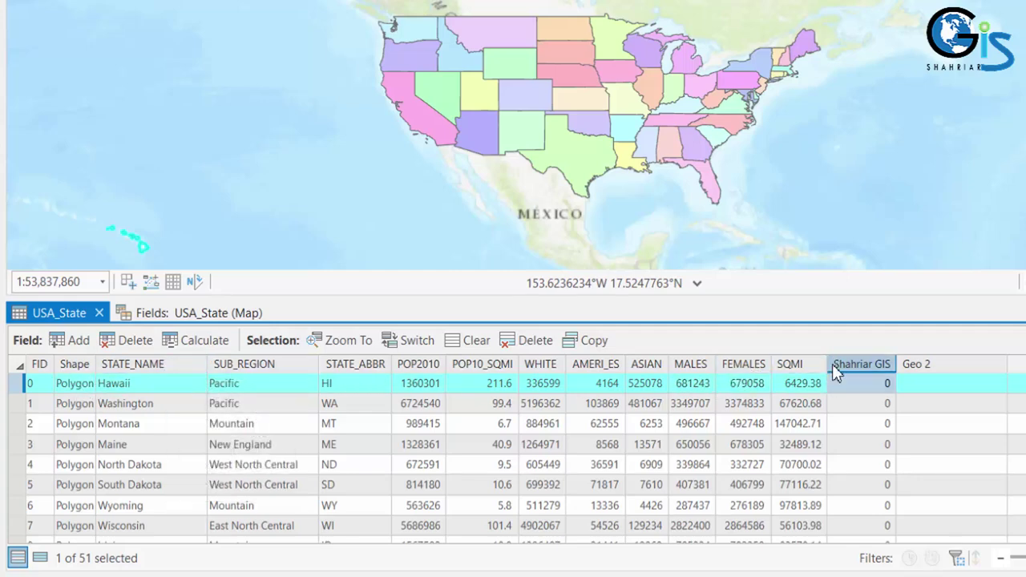
{"action": "mouse_move", "coordinate": [856, 375]}
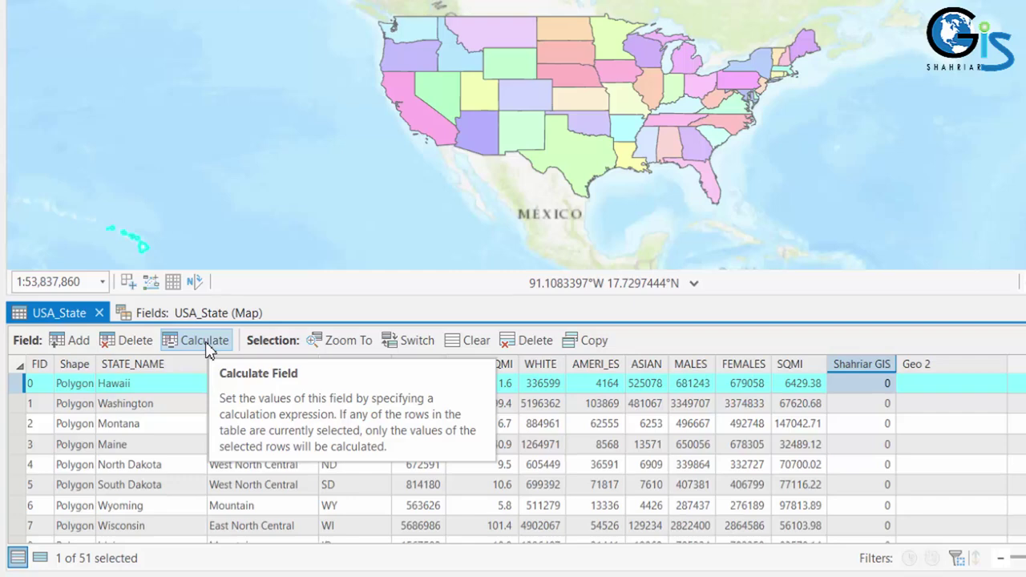
Clear the Hawaii selection, then open and close Calculate Field for the Shahriar GIS field
{"action": "left_click", "coordinate": [837, 263]}
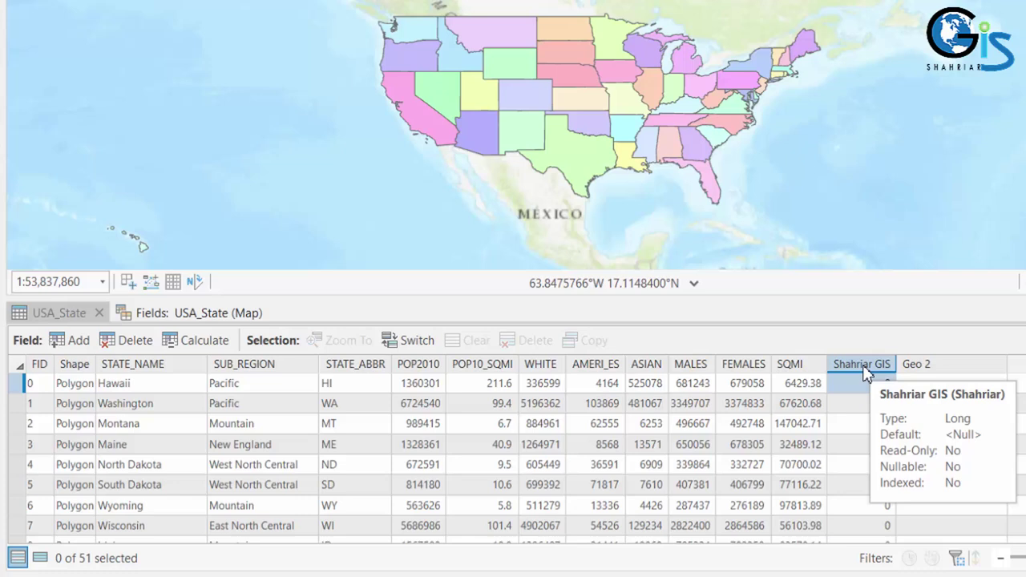
{"action": "right_click", "coordinate": [864, 371]}
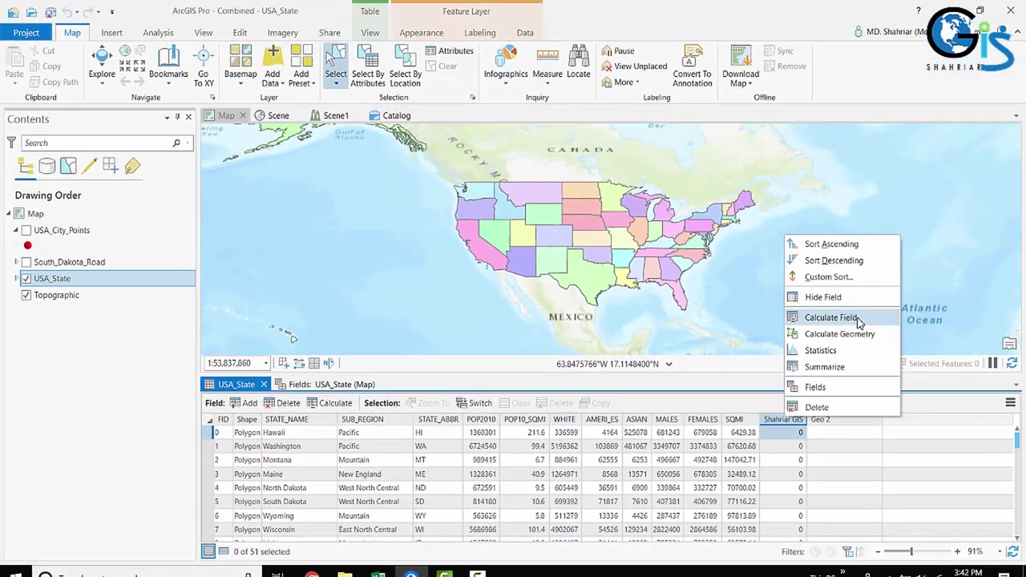
{"action": "left_click", "coordinate": [831, 317]}
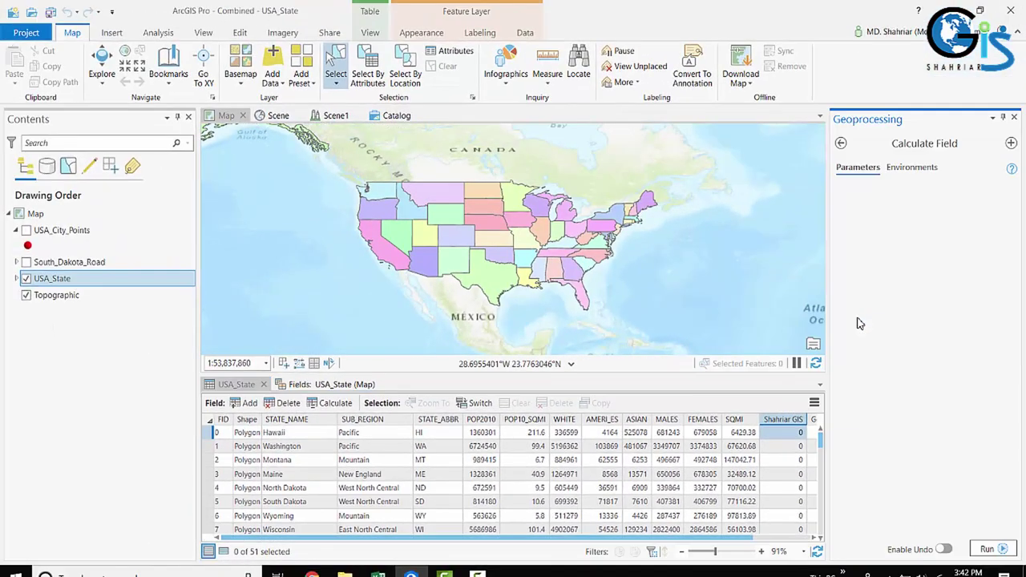
{"action": "left_click", "coordinate": [1015, 117]}
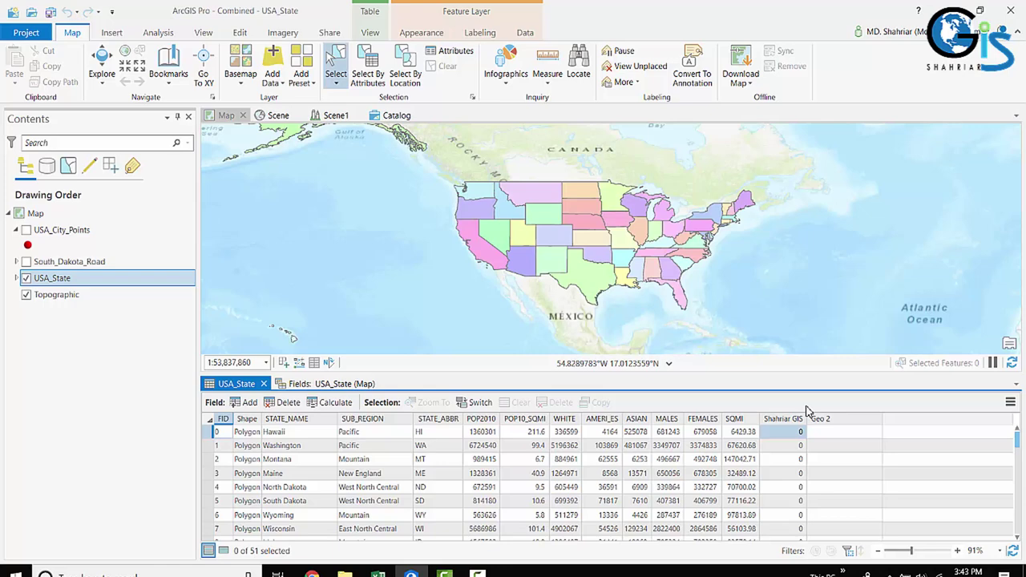
Add a new field named SumMF to the USA_State table
{"action": "right_click", "coordinate": [667, 431]}
{"action": "left_click", "coordinate": [684, 433]}
{"action": "left_click", "coordinate": [250, 403]}
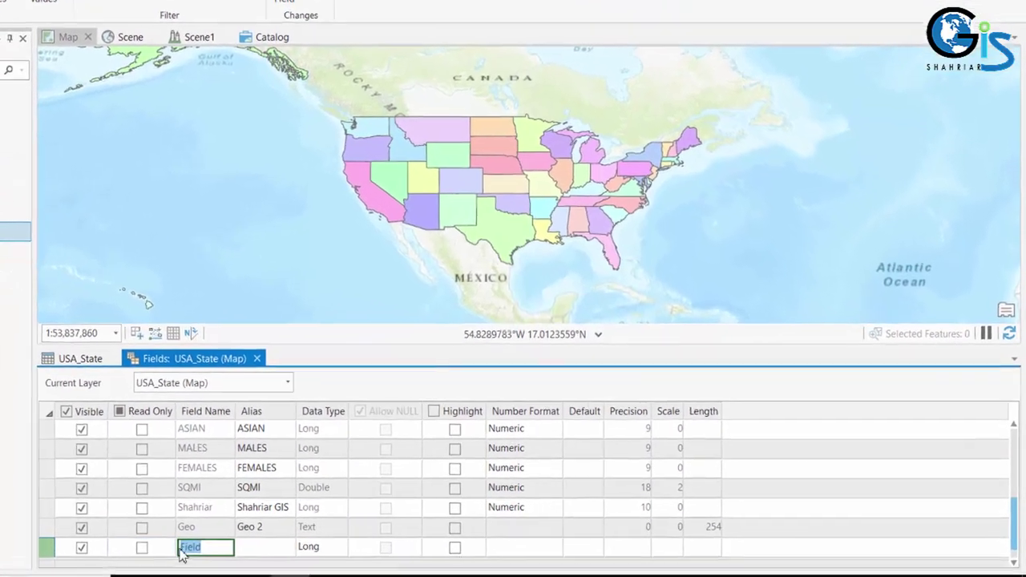
{"action": "type", "text": "SumMF"}
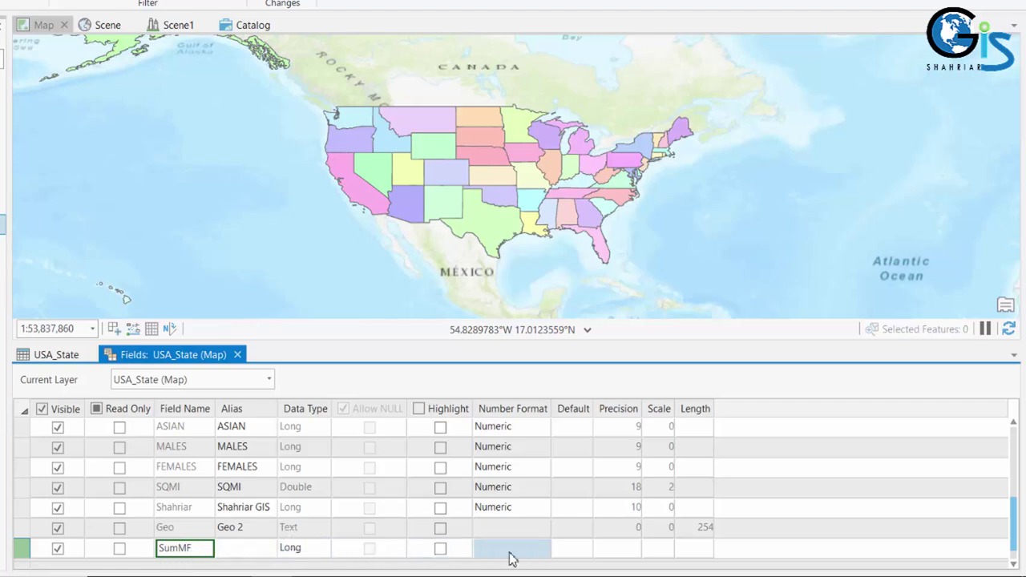
Give SumMF a Numeric number format and save the new field
{"action": "double_click", "coordinate": [538, 552]}
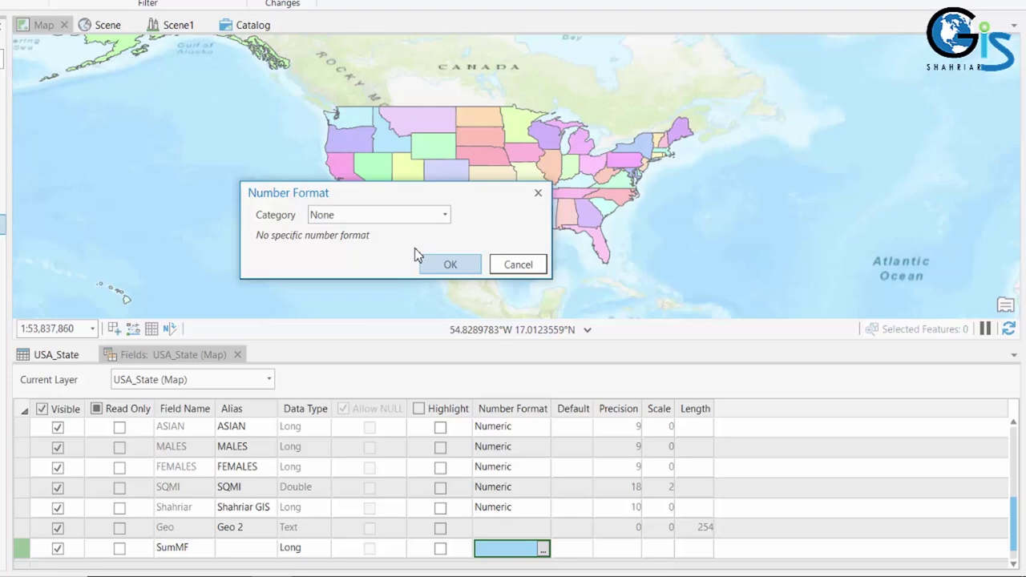
{"action": "left_click", "coordinate": [441, 215]}
{"action": "left_click", "coordinate": [399, 297]}
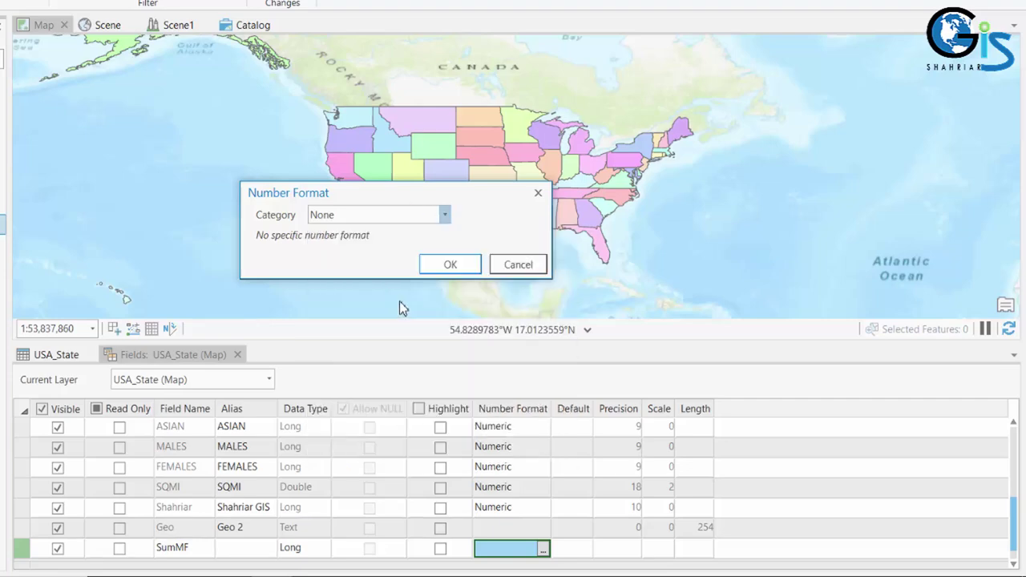
{"action": "left_click", "coordinate": [450, 485]}
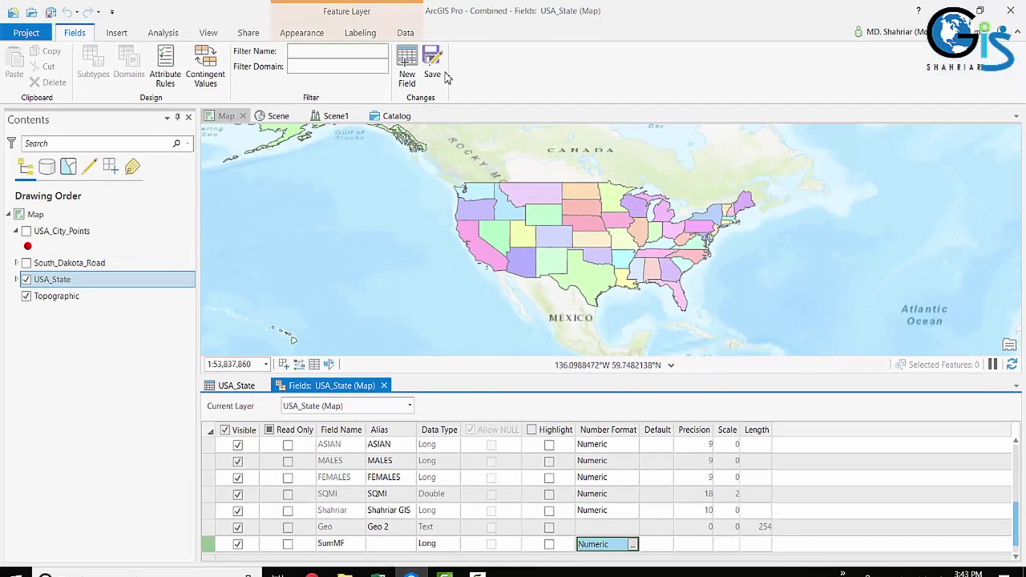
{"action": "left_click", "coordinate": [294, 0]}
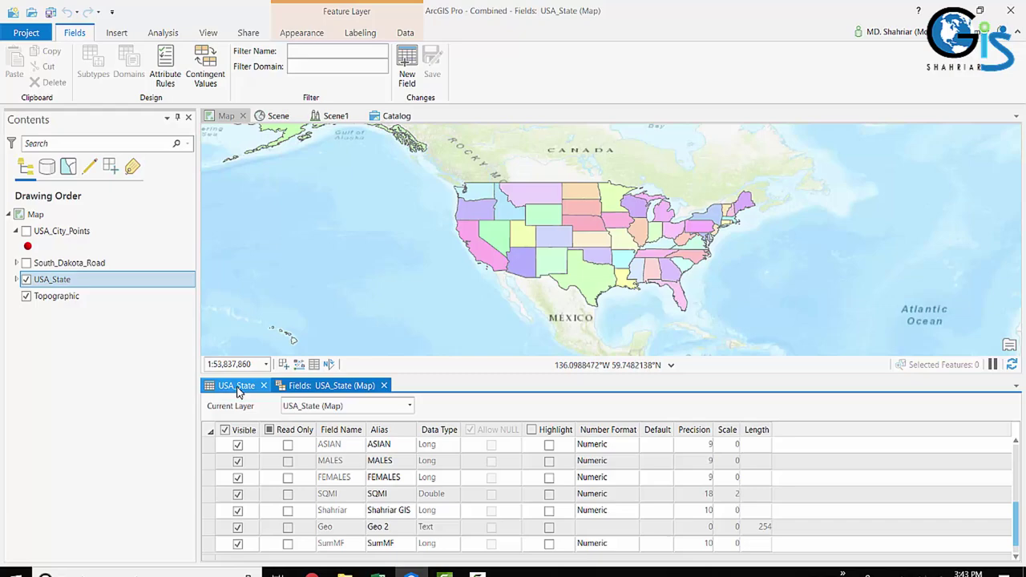
Delete the Shahriar GIS field from the USA_State table
{"action": "left_click", "coordinate": [237, 387]}
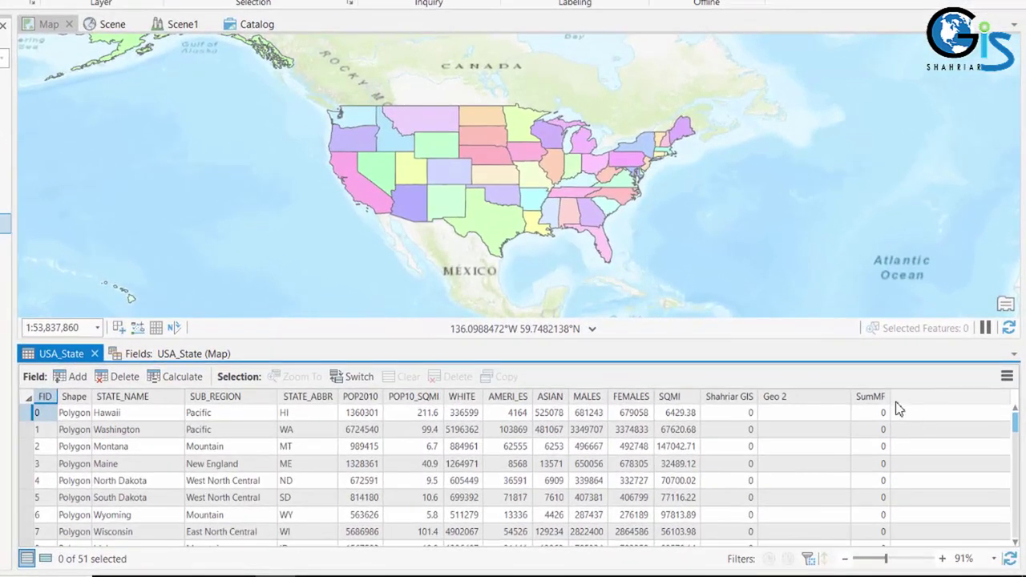
{"action": "left_click", "coordinate": [738, 395]}
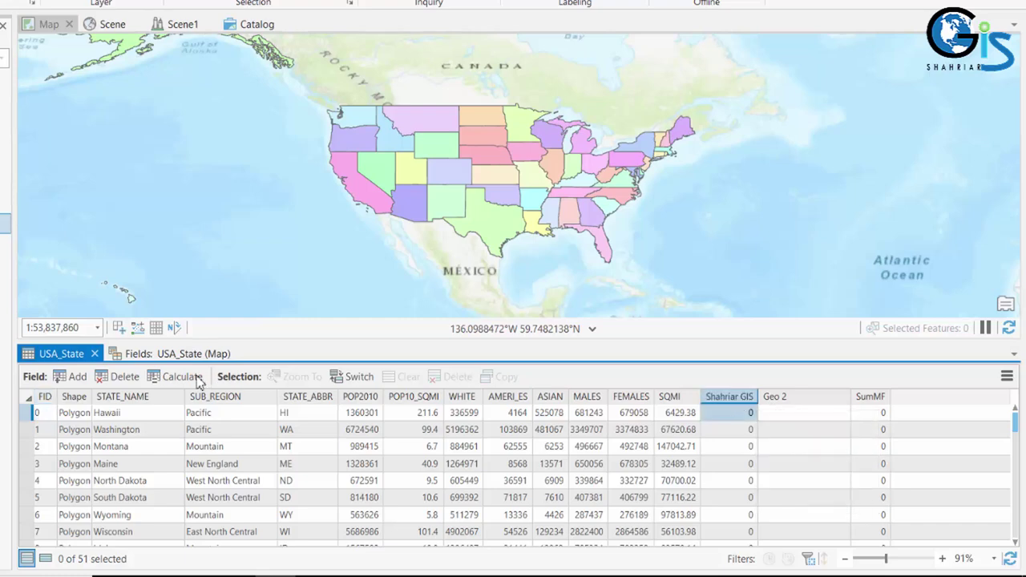
{"action": "left_click", "coordinate": [124, 378]}
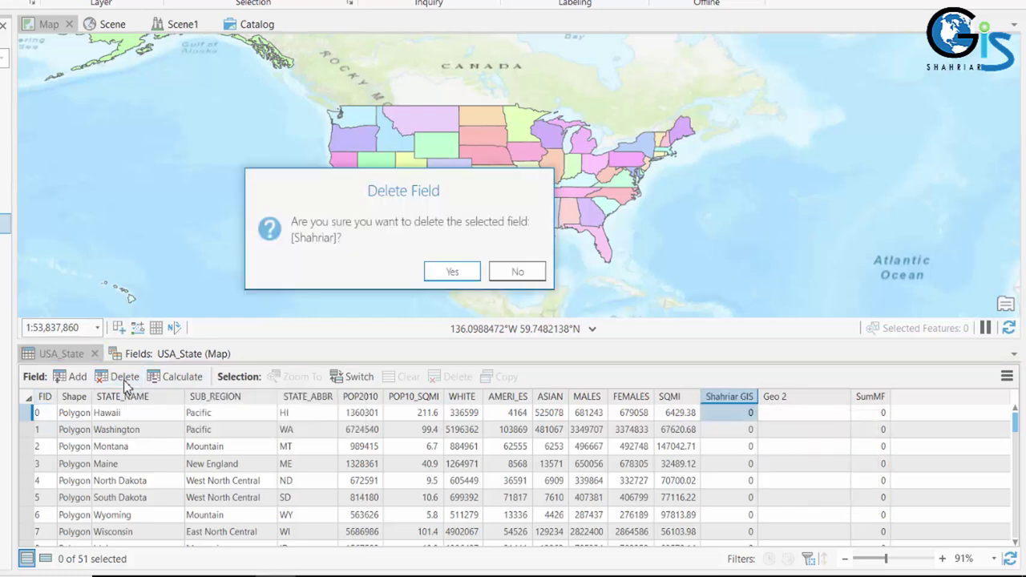
{"action": "left_click", "coordinate": [452, 271]}
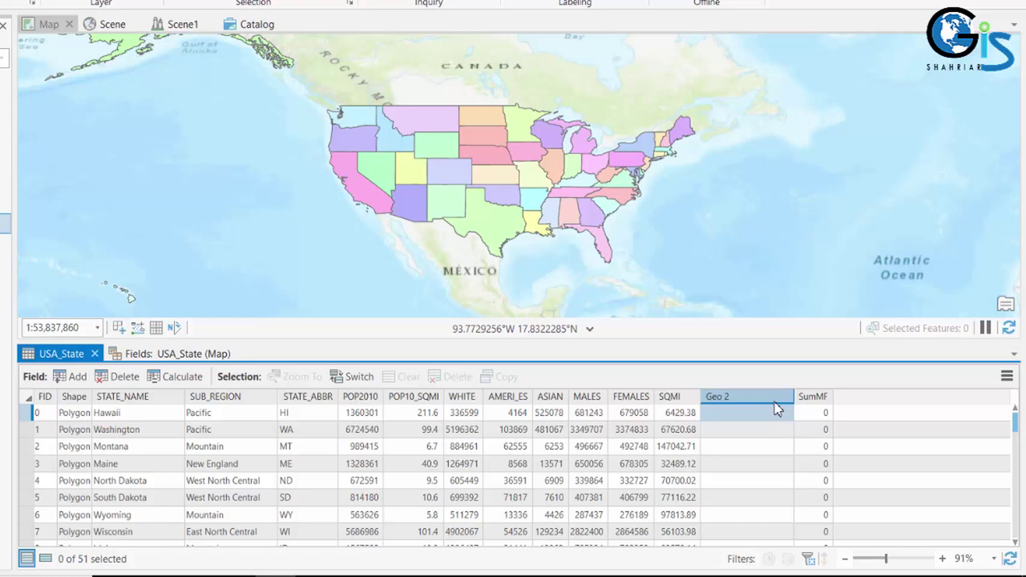
Delete the leftover Geo 2 field from the USA_State table
{"action": "left_click", "coordinate": [744, 396]}
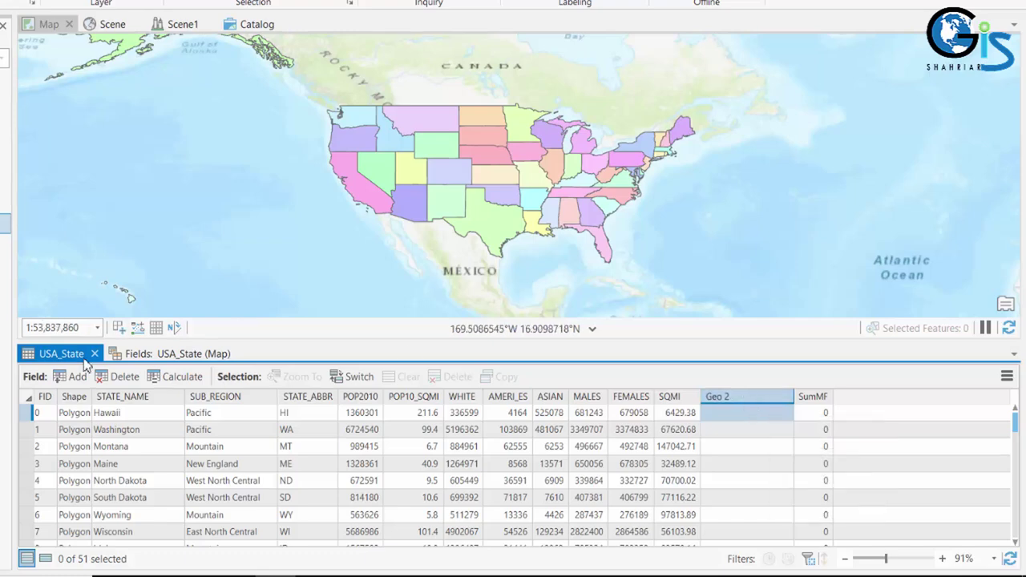
{"action": "left_click", "coordinate": [115, 383]}
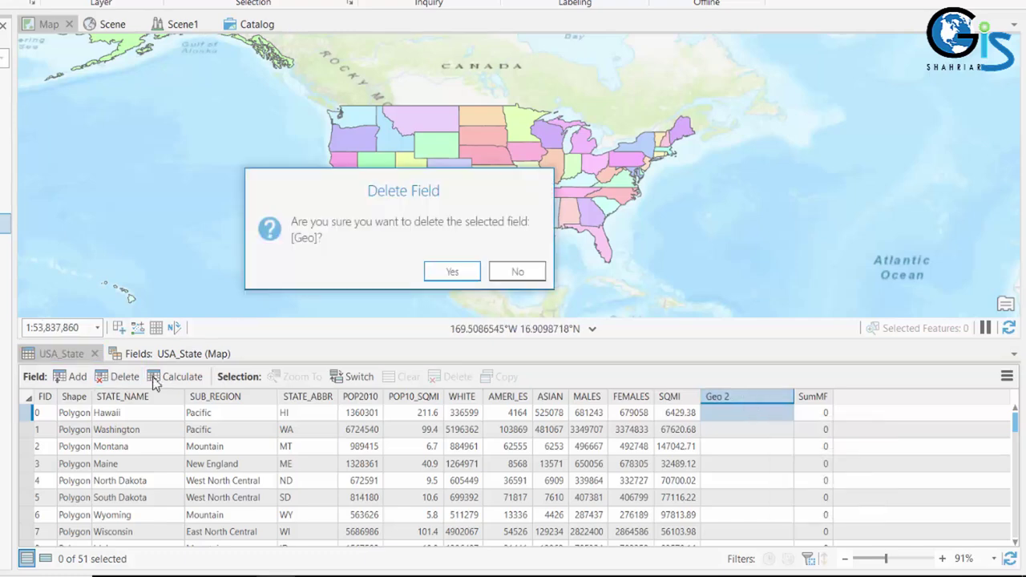
{"action": "left_click", "coordinate": [467, 277]}
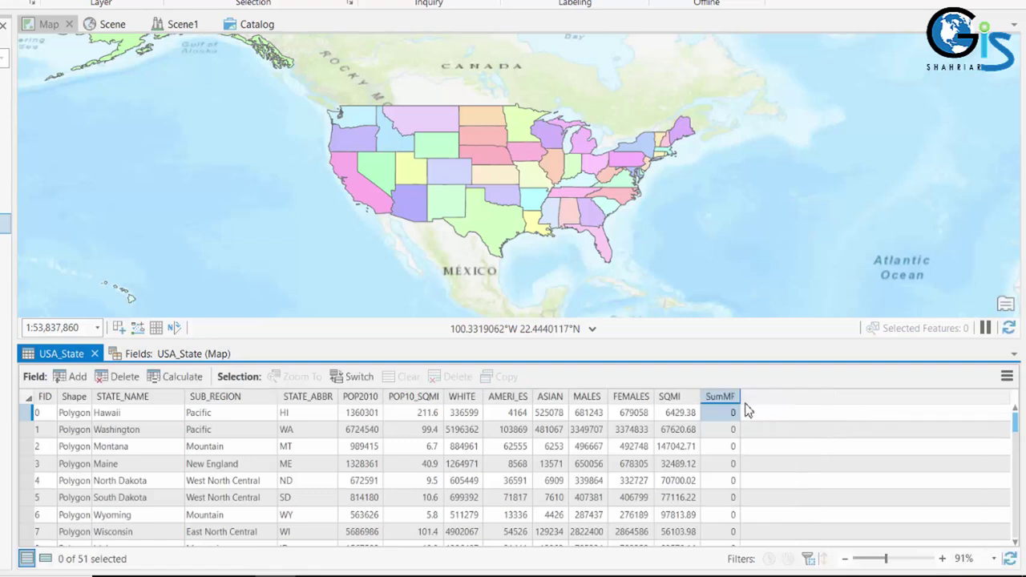
{"action": "mouse_move", "coordinate": [727, 401]}
Open Calculate Field with USA_State as the input table, targeting SumMF with Python 3
{"action": "left_click", "coordinate": [189, 383]}
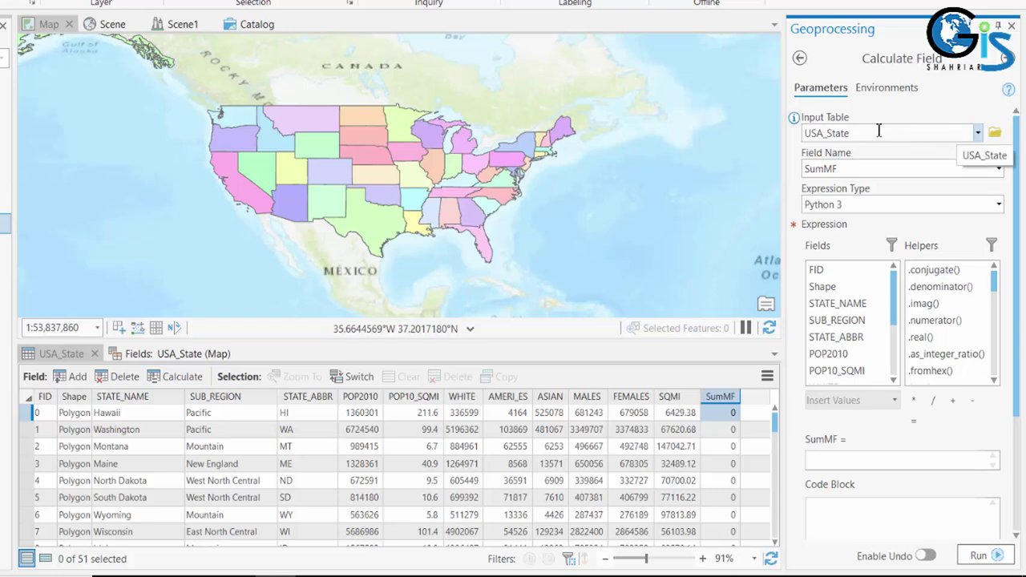
{"action": "left_click", "coordinate": [978, 134]}
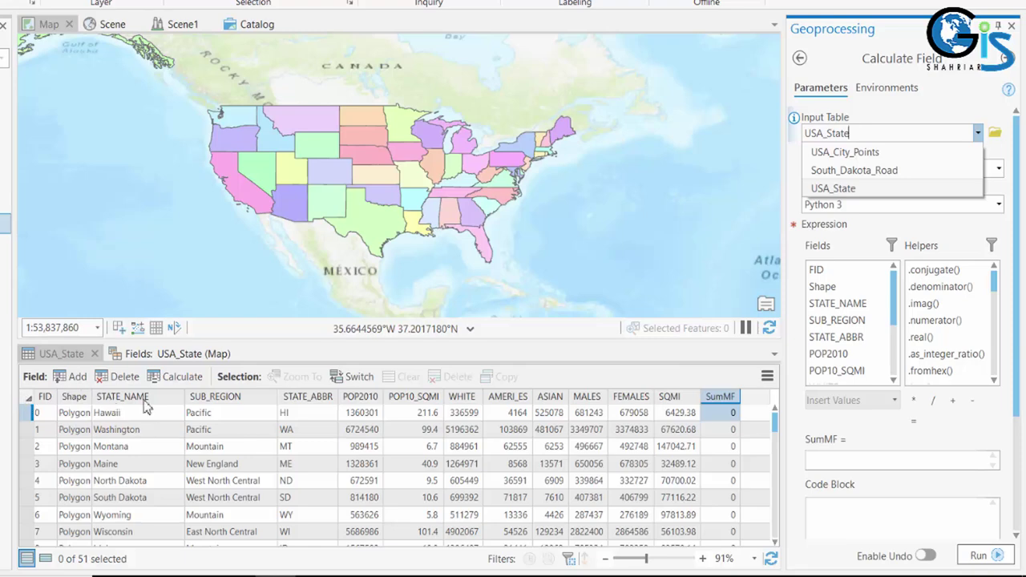
{"action": "left_click", "coordinate": [952, 102]}
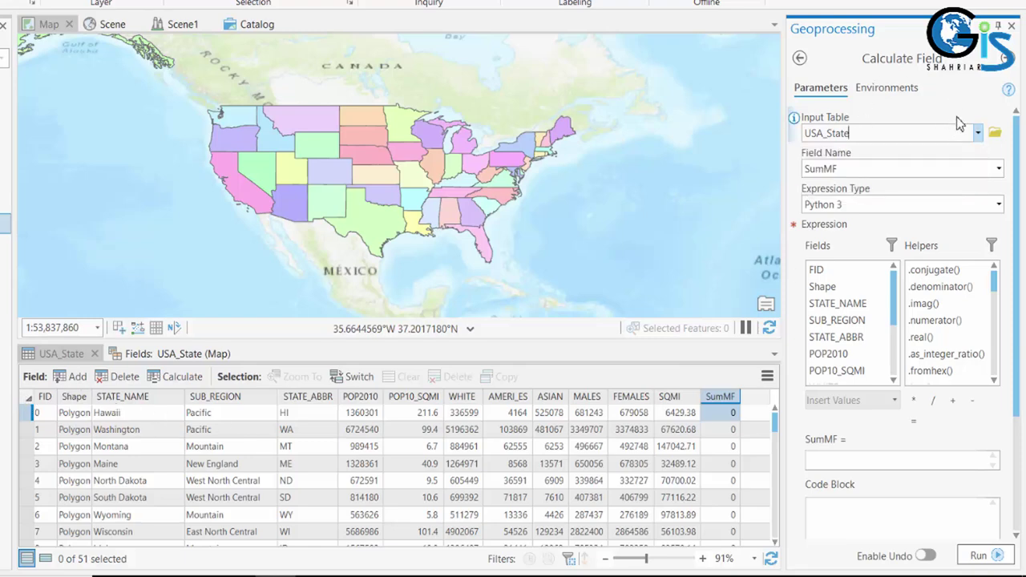
{"action": "left_click", "coordinate": [976, 135]}
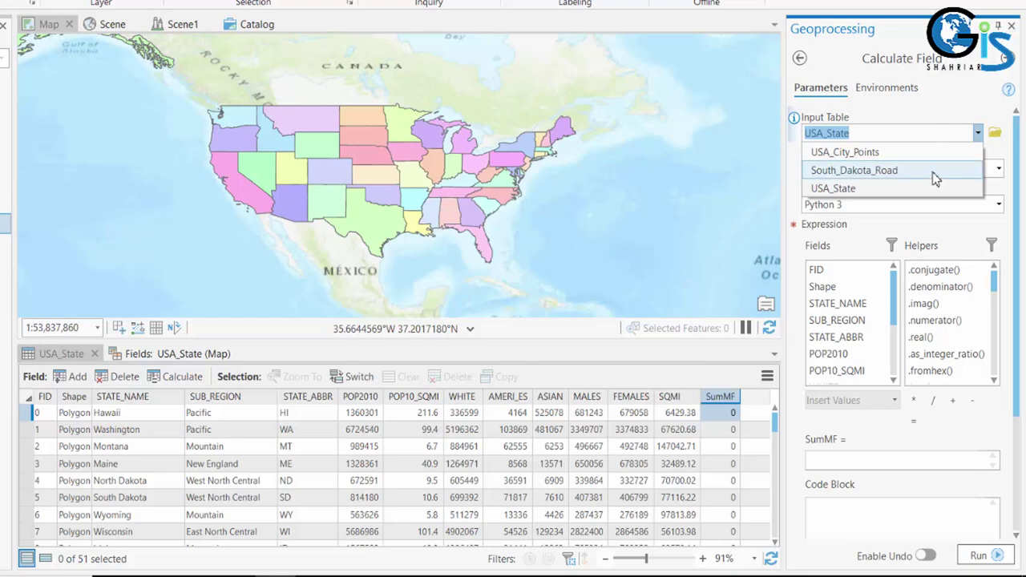
{"action": "left_click", "coordinate": [976, 105]}
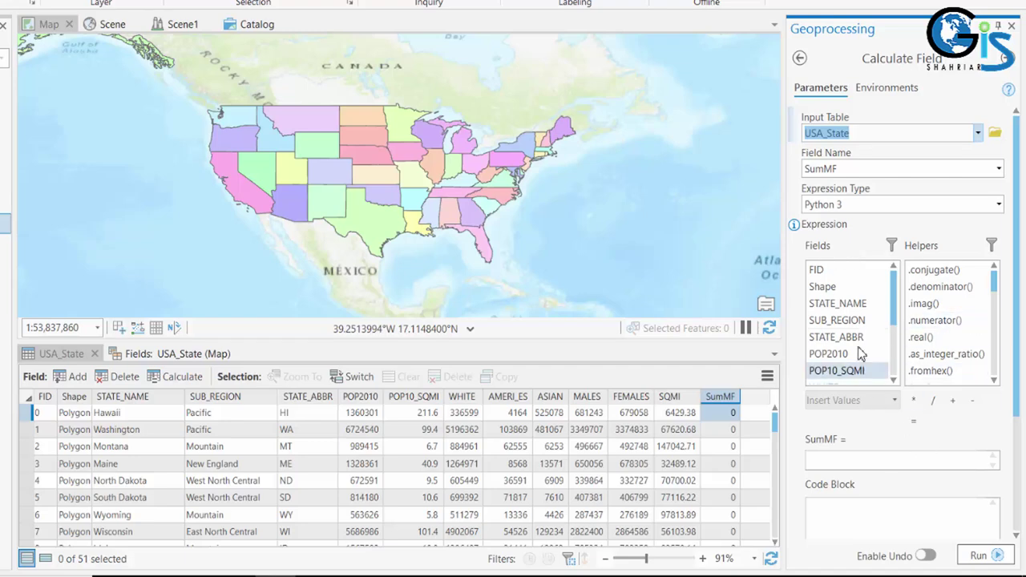
{"action": "left_click", "coordinate": [859, 459]}
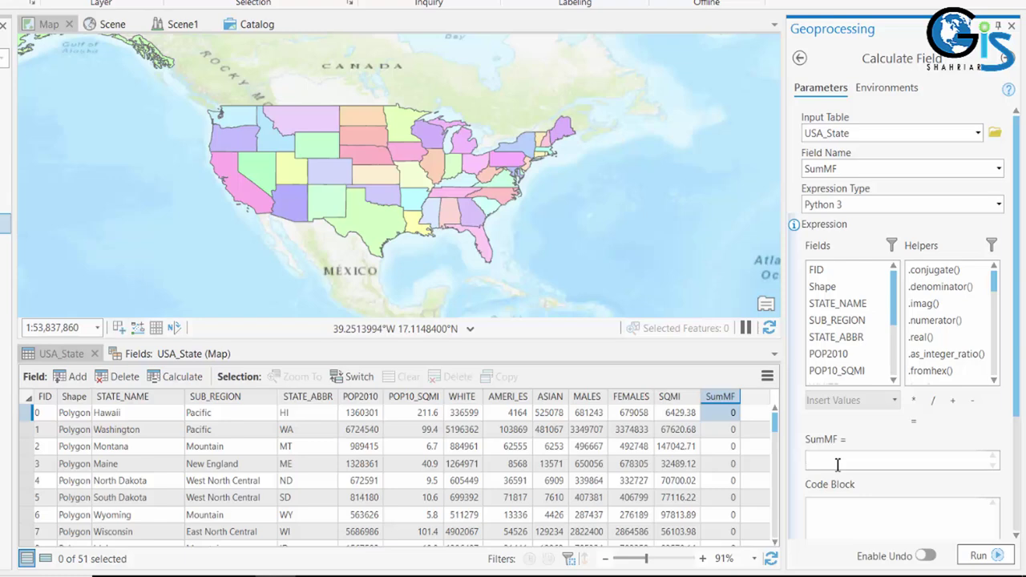
{"action": "left_click", "coordinate": [837, 462]}
Build the SumMF expression !MALES! + !FEMALES! from the Fields list and plus operator
{"action": "scroll", "coordinate": [851, 350], "scroll_direction": "down", "scroll_amount": 2}
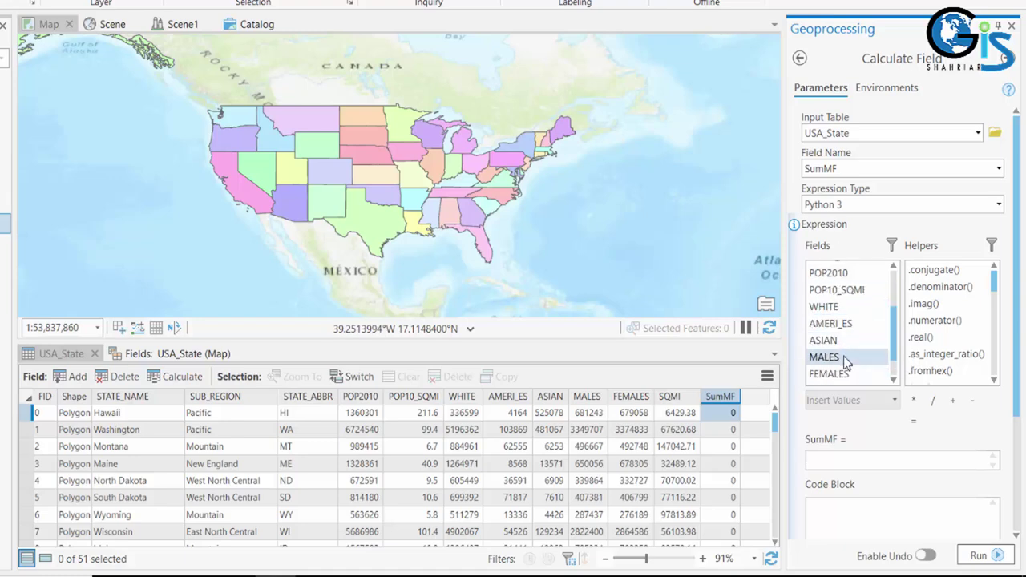
{"action": "double_click", "coordinate": [842, 361]}
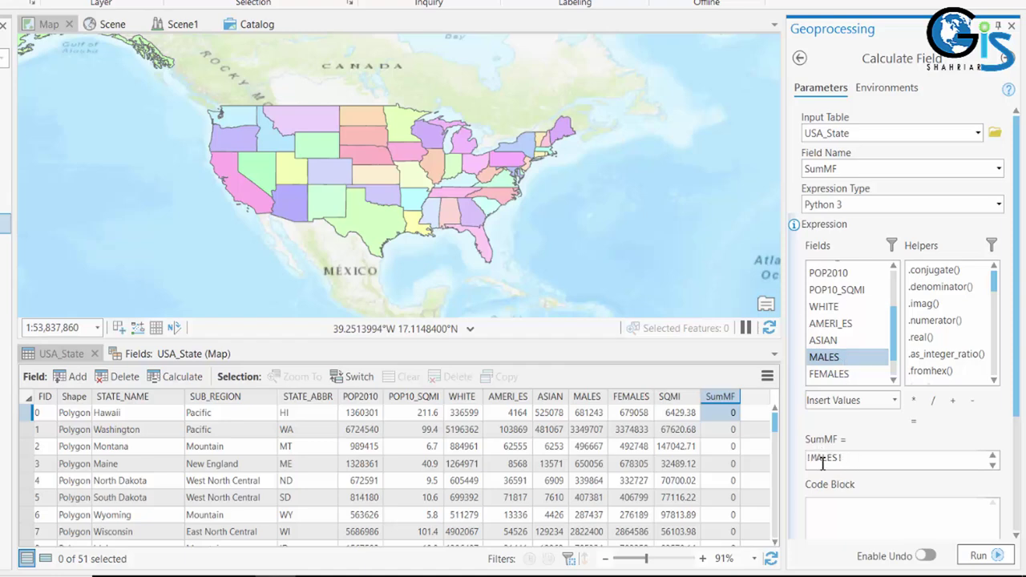
{"action": "left_click", "coordinate": [859, 458]}
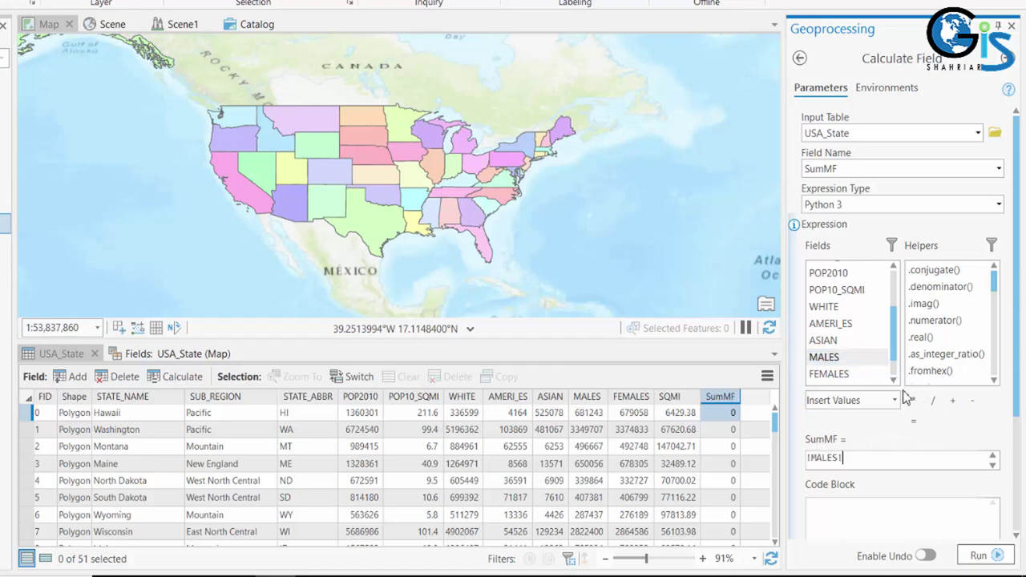
{"action": "left_click", "coordinate": [954, 407]}
{"action": "left_click_drag", "start_coordinate": [896, 355], "coordinate": [896, 364]}
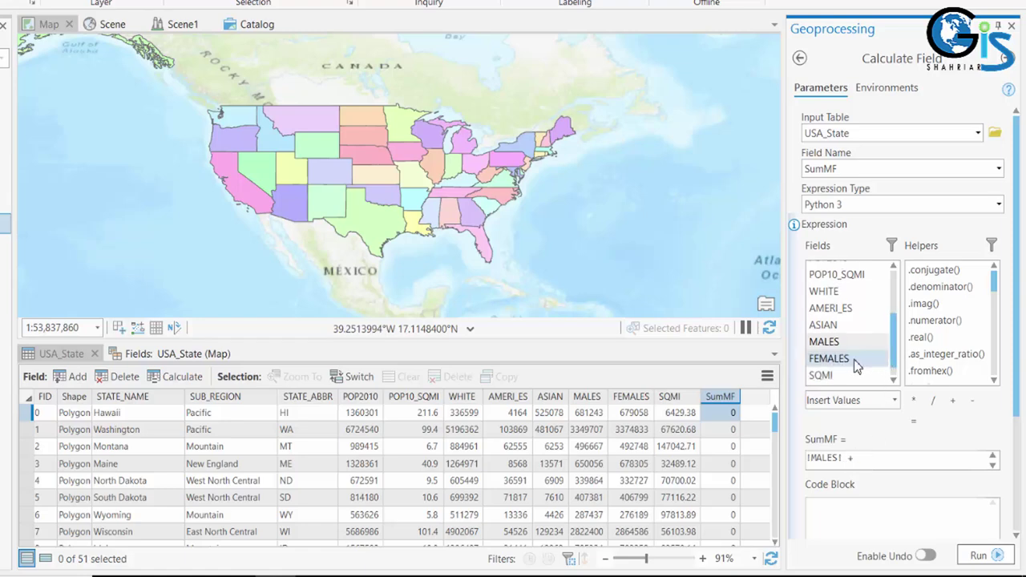
{"action": "double_click", "coordinate": [854, 359]}
{"action": "left_click", "coordinate": [853, 458]}
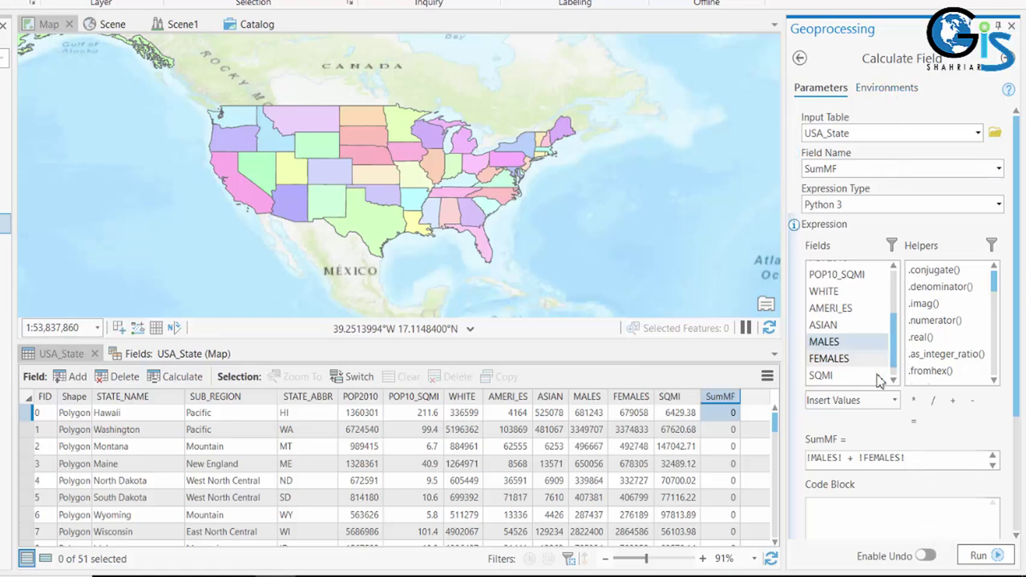
{"action": "left_click", "coordinate": [856, 457]}
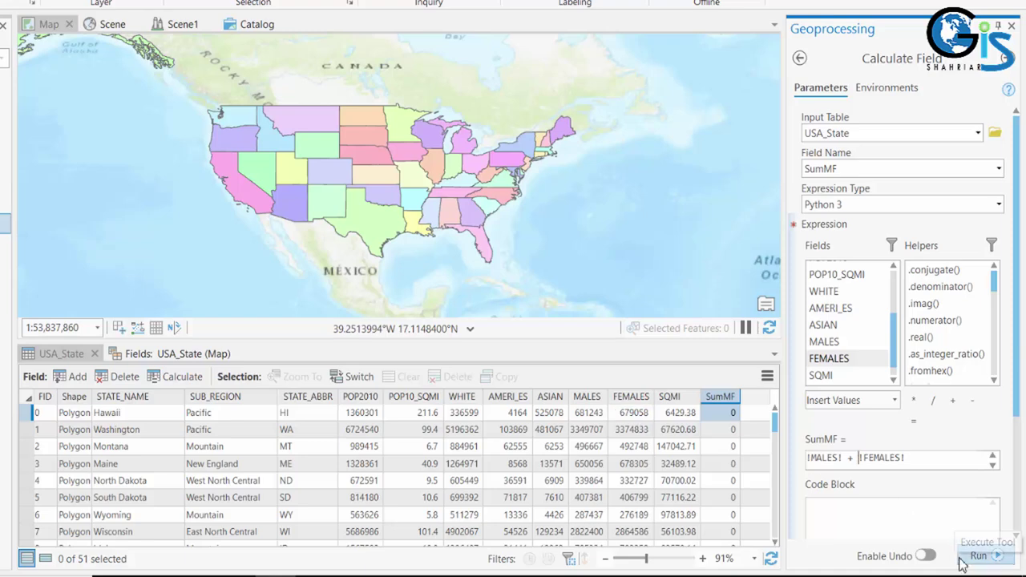
Run Calculate Field and review the expression, type and USA_State table in the details
{"action": "left_click", "coordinate": [991, 564]}
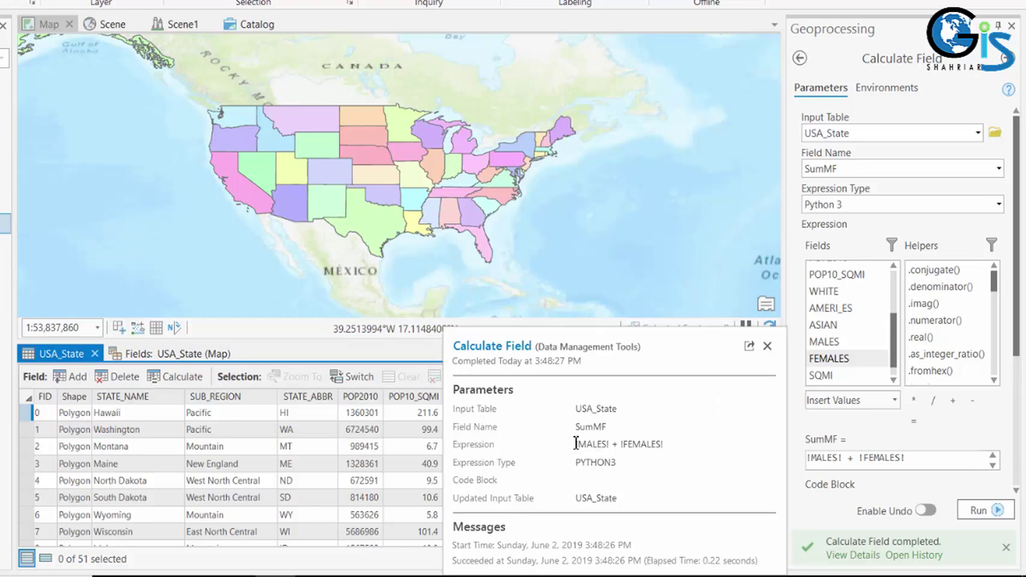
{"action": "left_click_drag", "start_coordinate": [576, 444], "coordinate": [680, 447]}
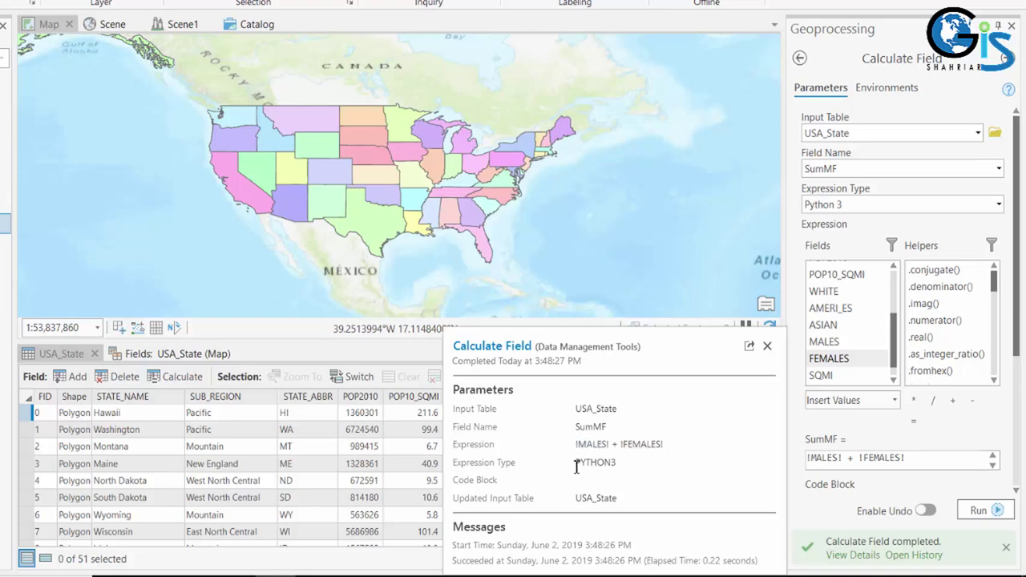
{"action": "left_click_drag", "start_coordinate": [571, 467], "coordinate": [646, 467]}
{"action": "left_click_drag", "start_coordinate": [578, 506], "coordinate": [630, 502]}
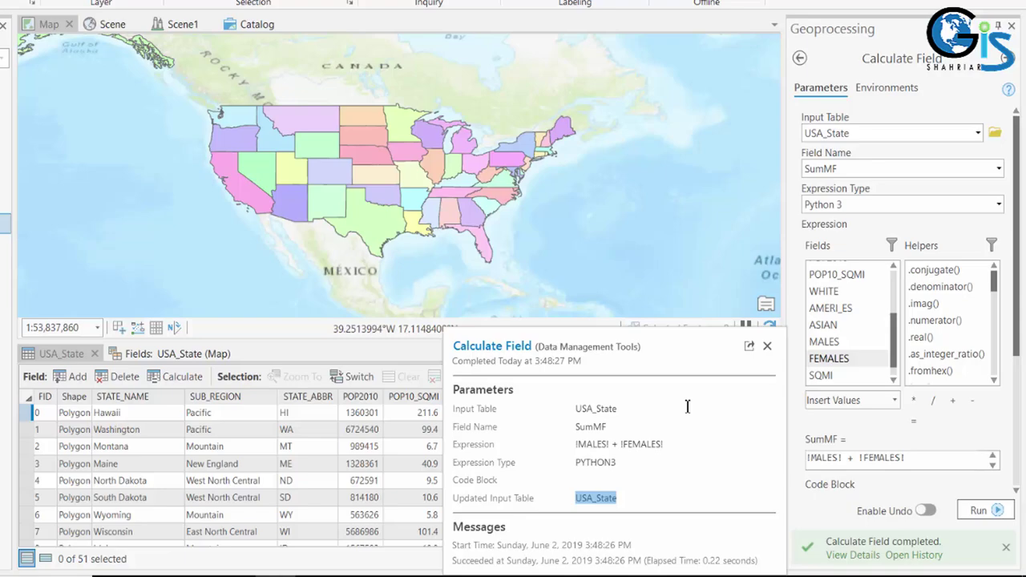
{"action": "left_click", "coordinate": [767, 347]}
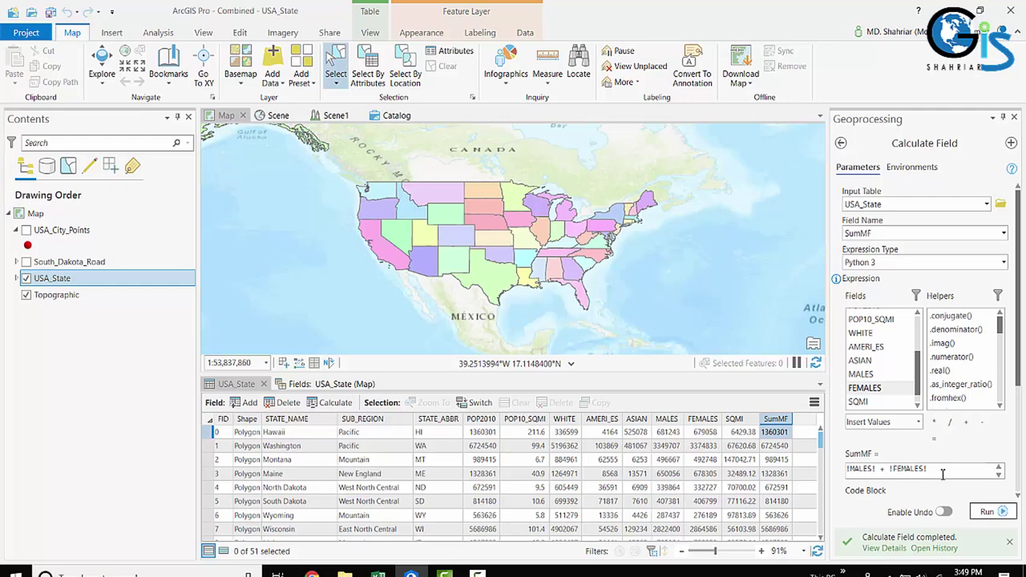
{"action": "scroll", "coordinate": [962, 369], "scroll_direction": "down", "scroll_amount": 2}
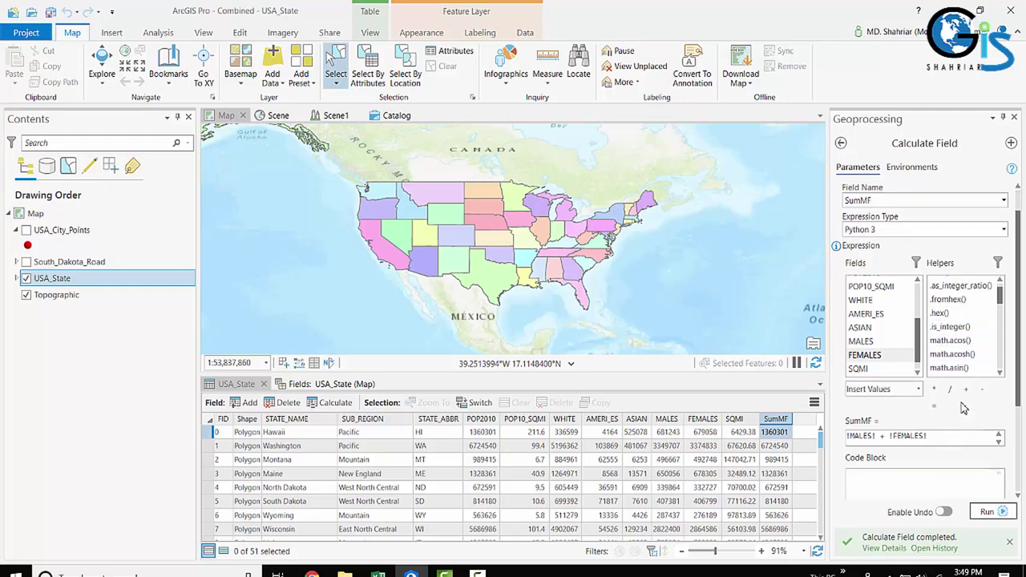
{"action": "scroll", "coordinate": [962, 405], "scroll_direction": "up", "scroll_amount": 1}
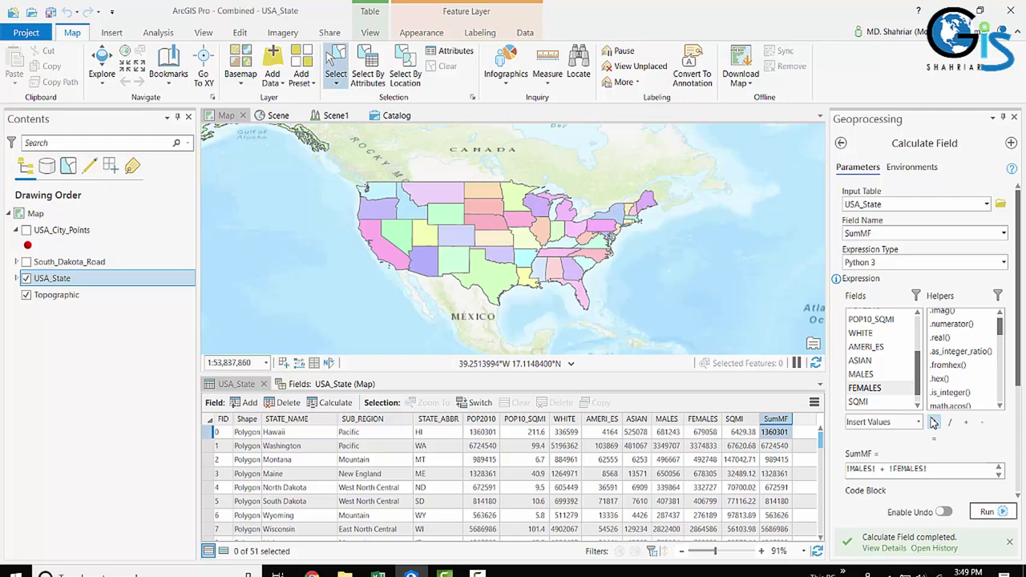